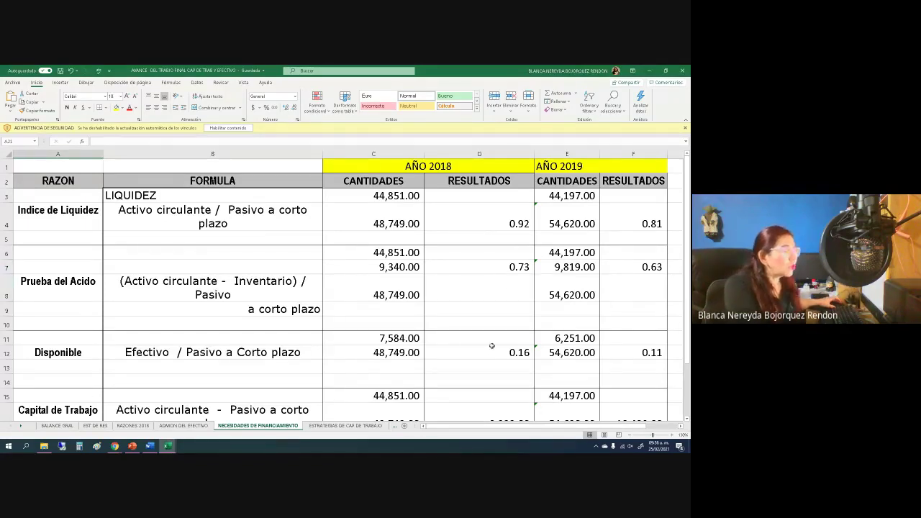
Step: Open the Word document CONTROL DE AVANCE TRABAJO FINAL CORREGIDO from the MAESTRA folder under ADMON FIN A CP and enlarge its view
scroll(492, 349, "down", 1)
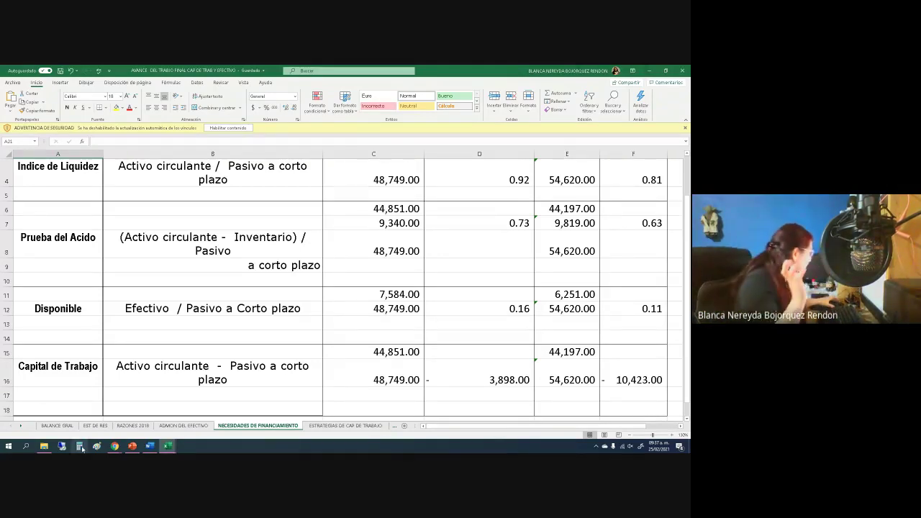
left_click(44, 446)
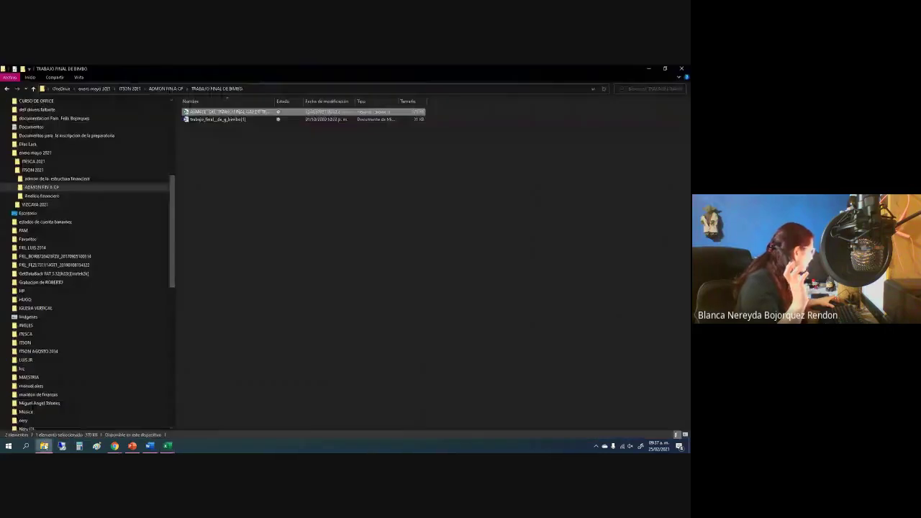
left_click(33, 89)
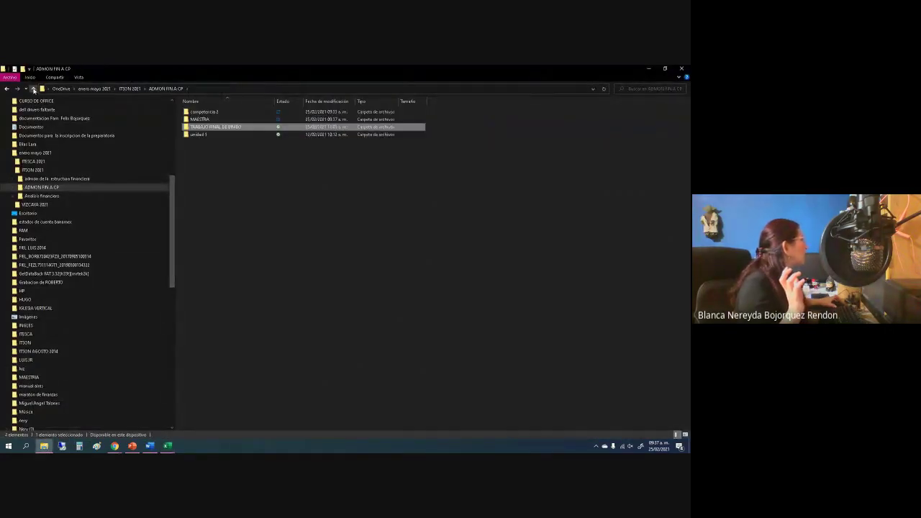
double_click(199, 120)
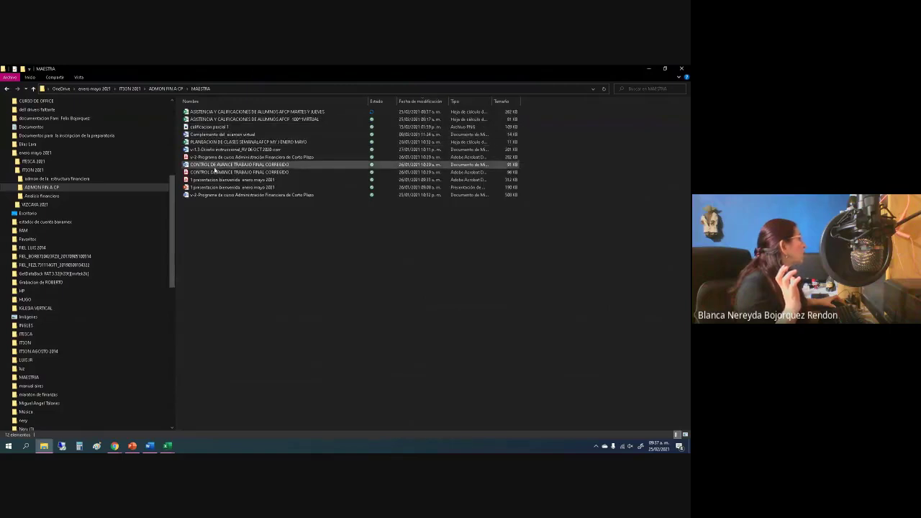
left_click(213, 165)
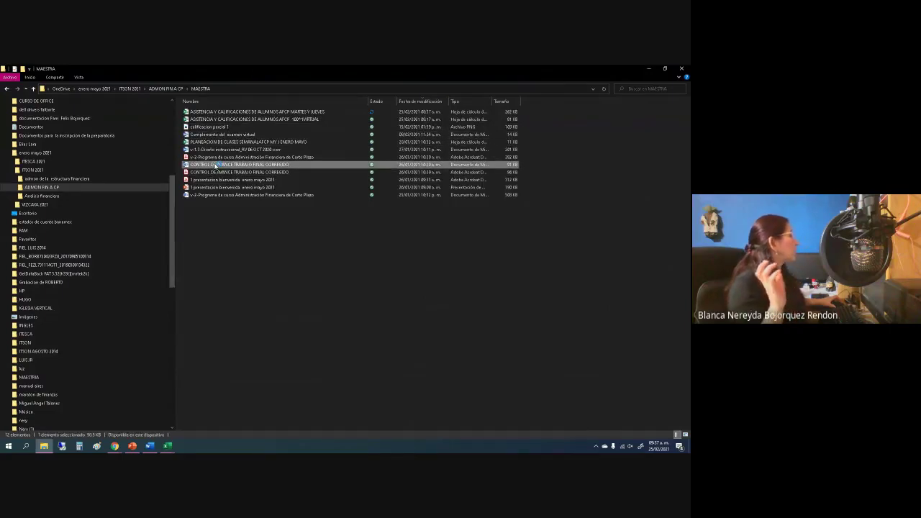
key("alt+Tab")
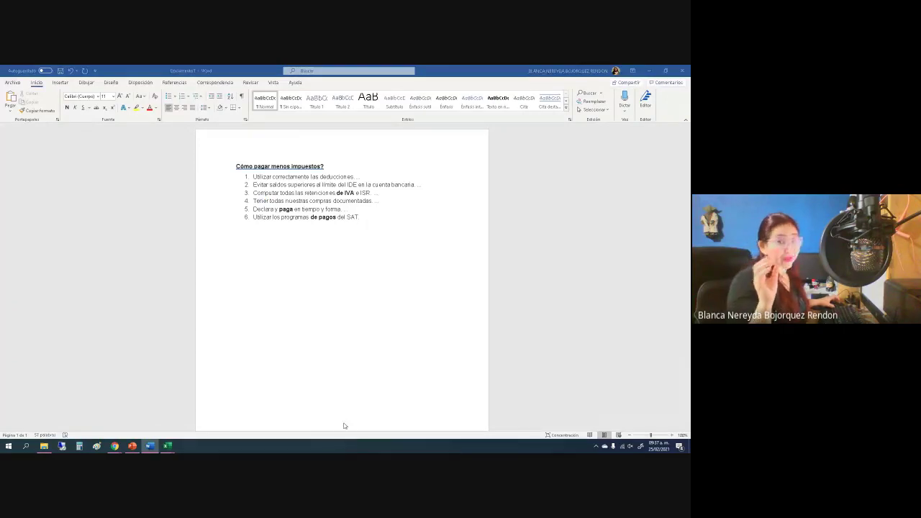
left_click(674, 435)
left_click(674, 435)
left_click(673, 435)
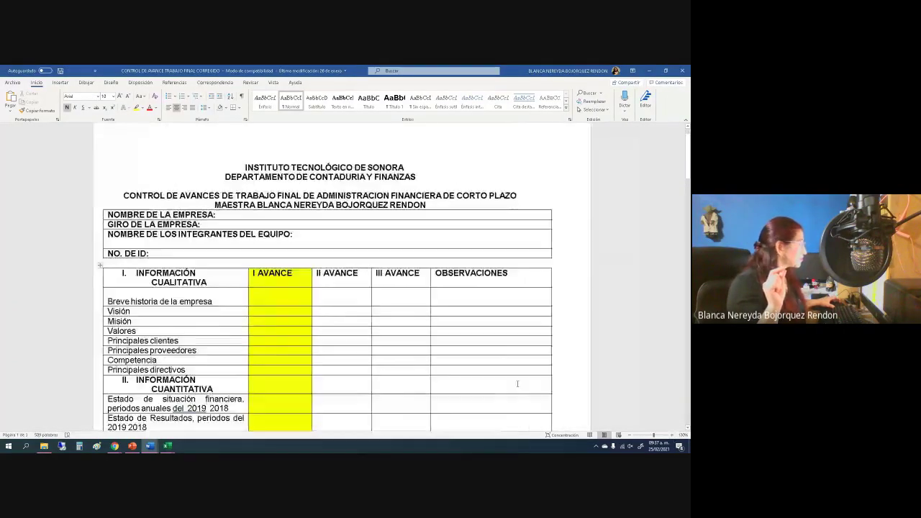
Step: Review the progress checklist through section IV, Admón. Capital de trabajo, and select the "Necesidades de trabajo" text
scroll(476, 351, "down", 3)
scroll(376, 285, "down", 1)
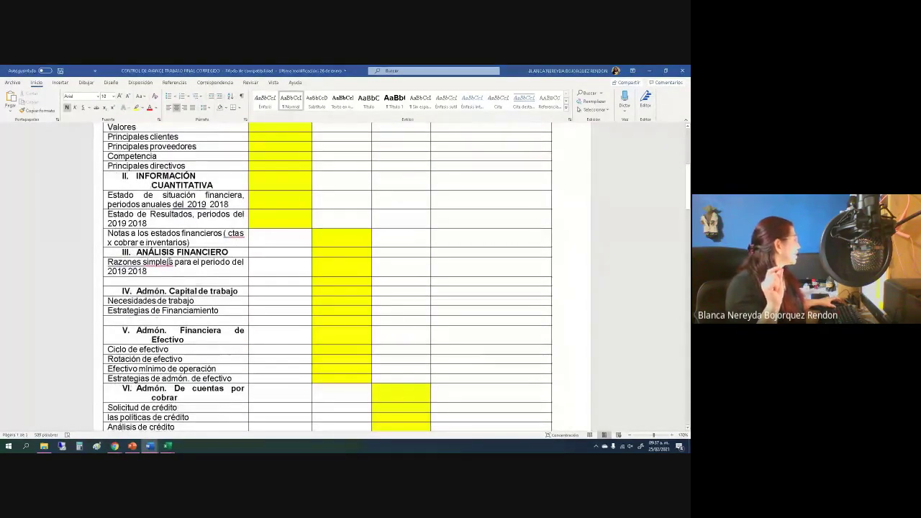
scroll(240, 248, "down", 1)
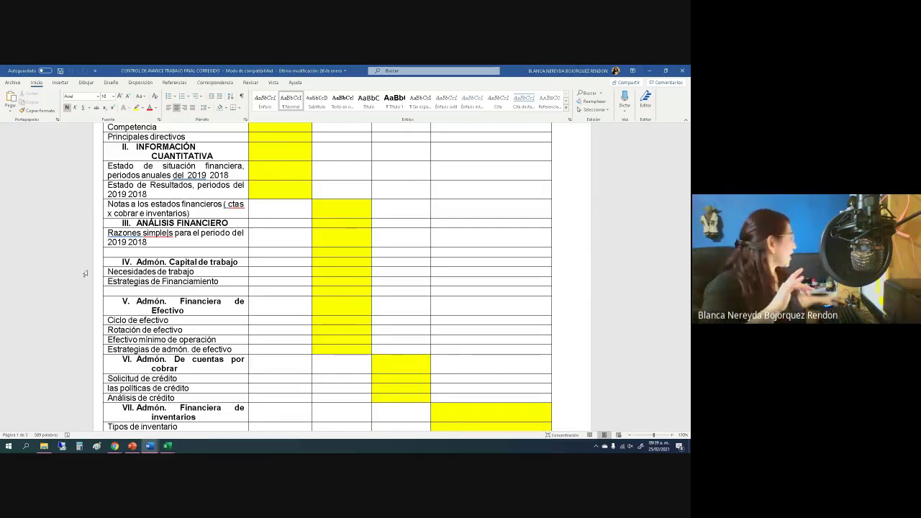
left_click_drag(108, 272, 195, 272)
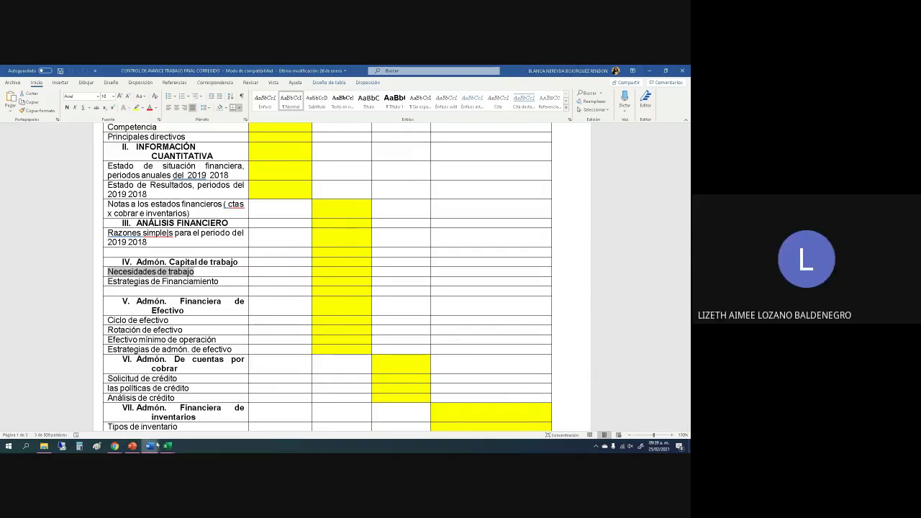
Step: Compare the NECESIDADES DE FINANCIAMIENTO sheet in the AVANCE Excel workbook with the "Necesidades de trabajo" entry in the Word checklist
mouse_move(166, 447)
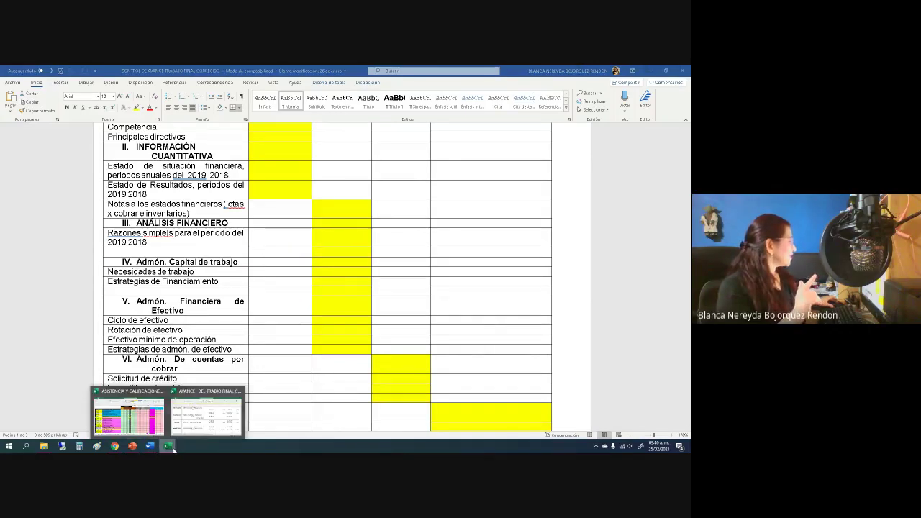
left_click(208, 427)
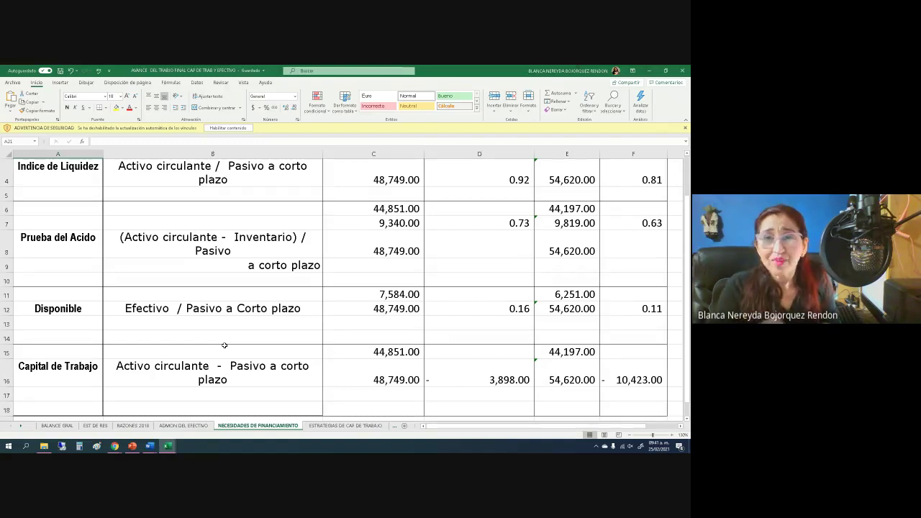
key("alt+Tab")
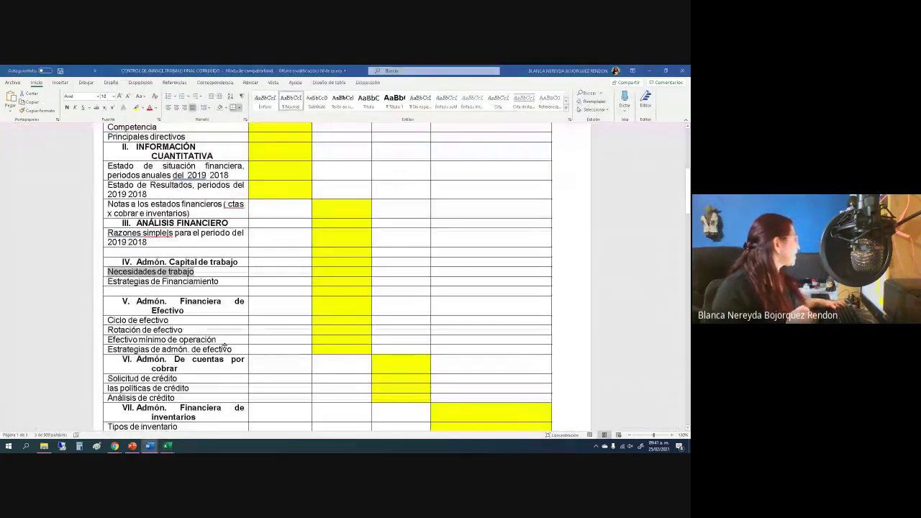
key("alt+Tab")
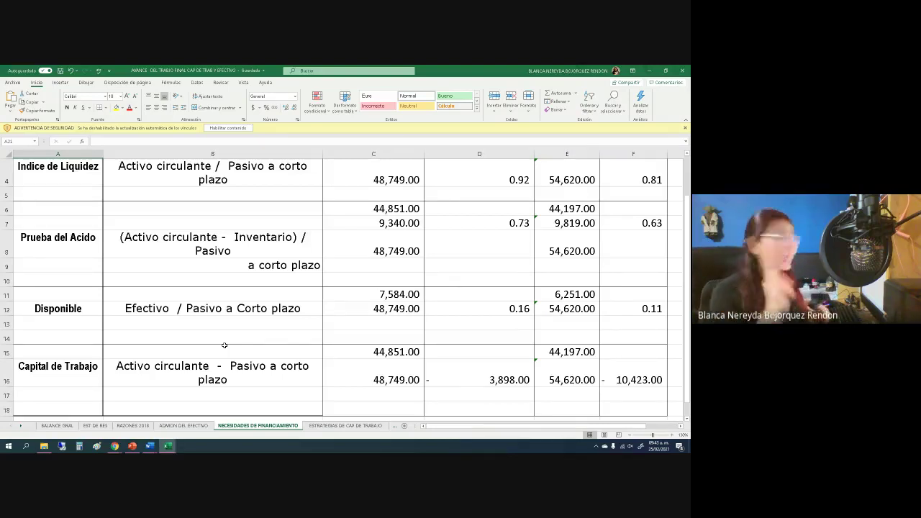
key("alt+Tab")
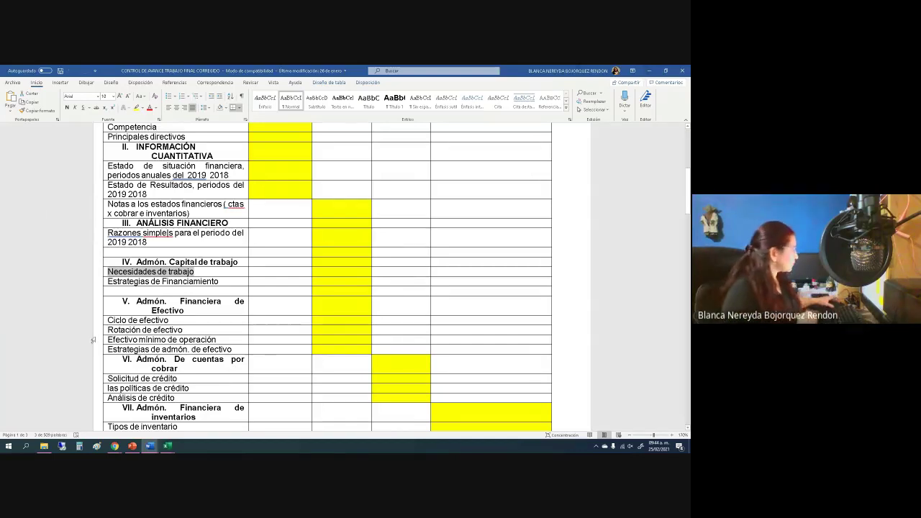
Step: Switch to the AVANCE Excel workbook and examine the asset accounts on the BALANCE GRAL sheet, including the account names in column A
mouse_move(167, 446)
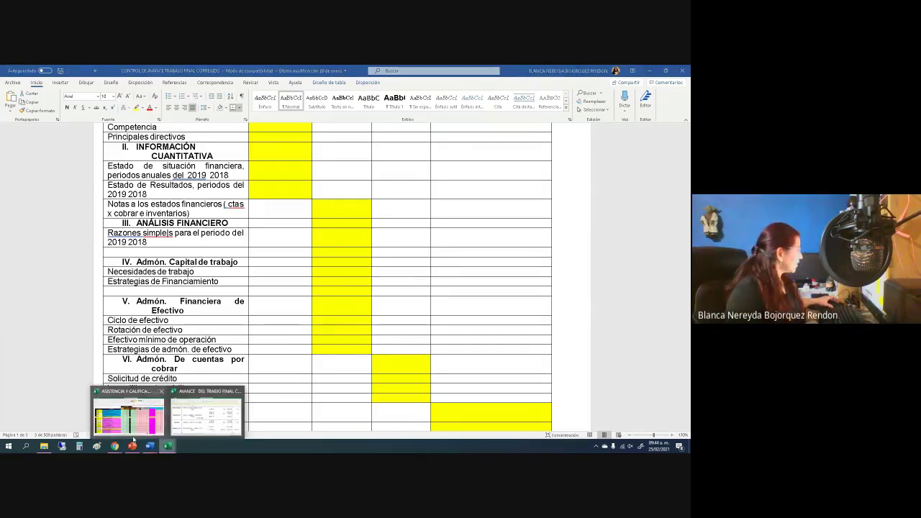
left_click(198, 429)
left_click(57, 426)
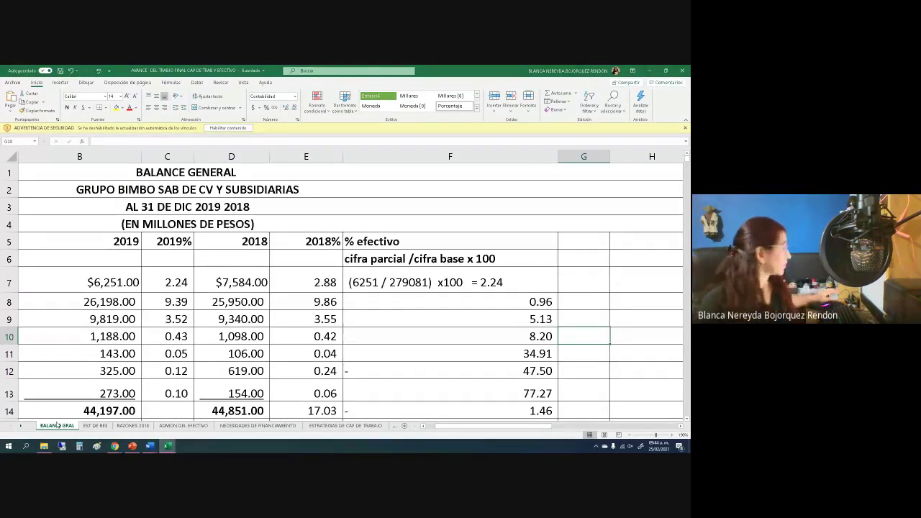
scroll(93, 342, "down", 2)
scroll(92, 338, "down", 1)
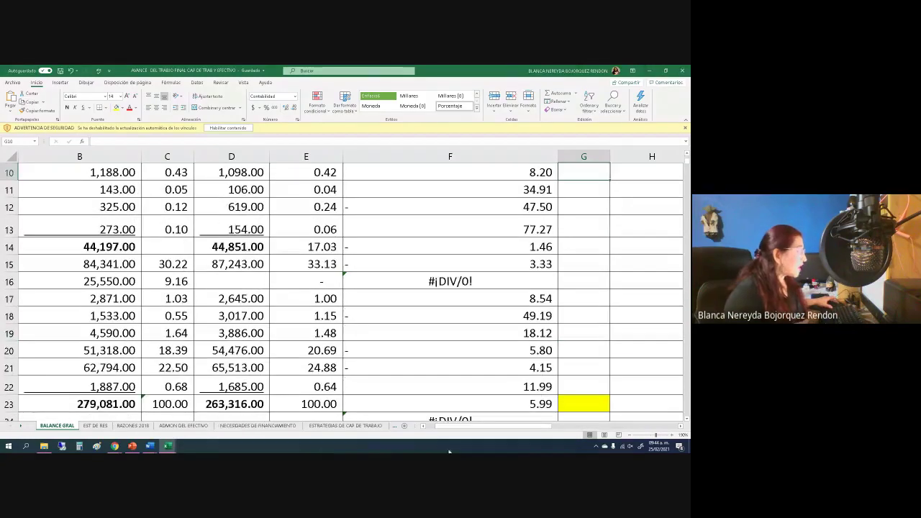
left_click(425, 426)
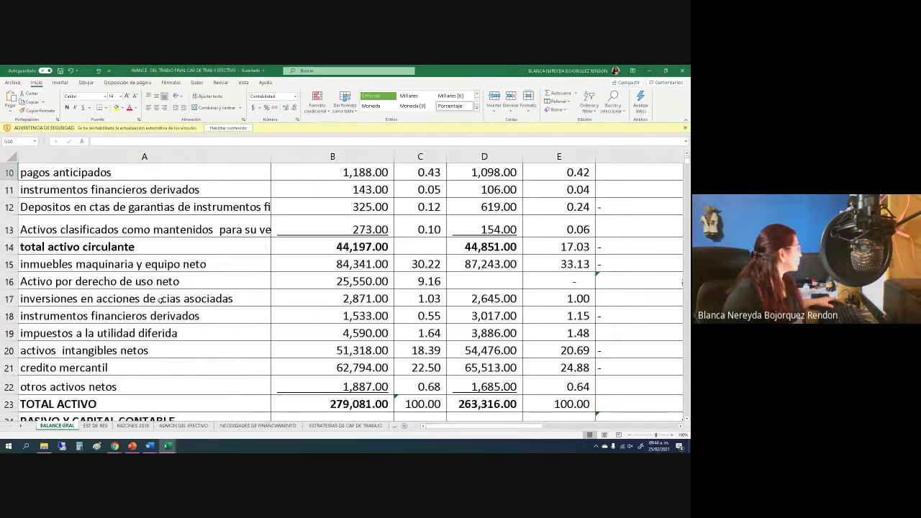
scroll(160, 300, "down", 1)
scroll(161, 300, "up", 1)
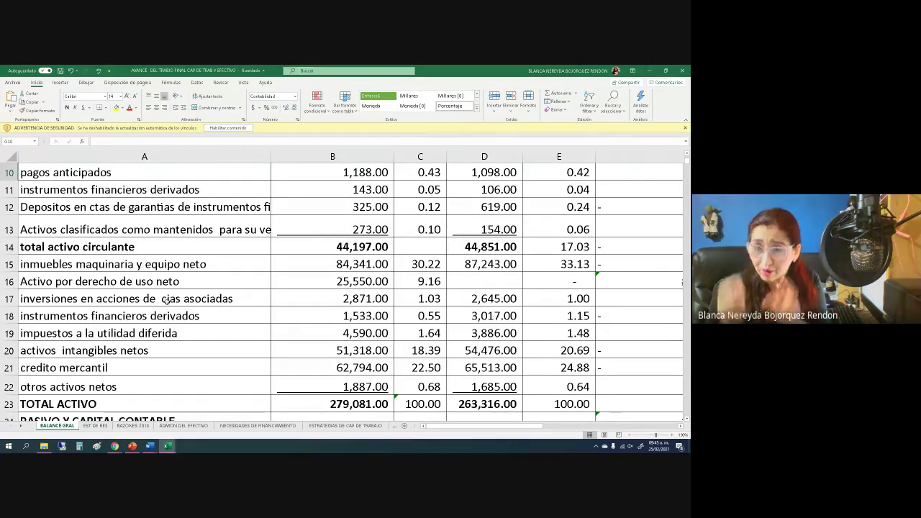
Step: Make the "inmuebles maquinaria y equipo neto" label and its 2018% and 2019% values in row 15 bold
left_click(88, 269)
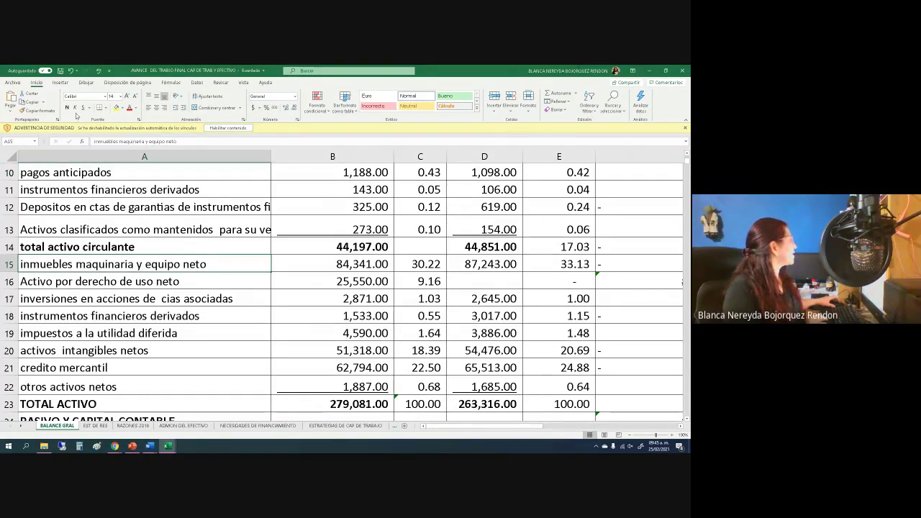
left_click(67, 107)
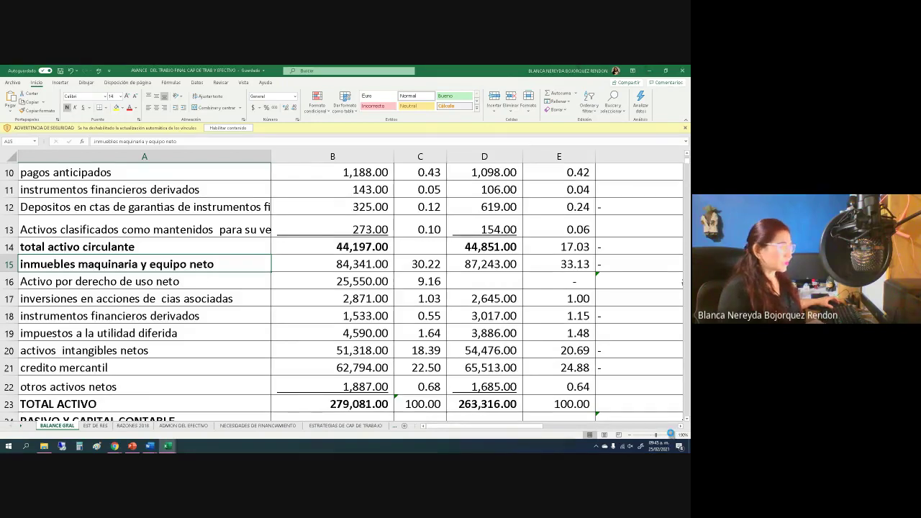
left_click(671, 436)
left_click(671, 435)
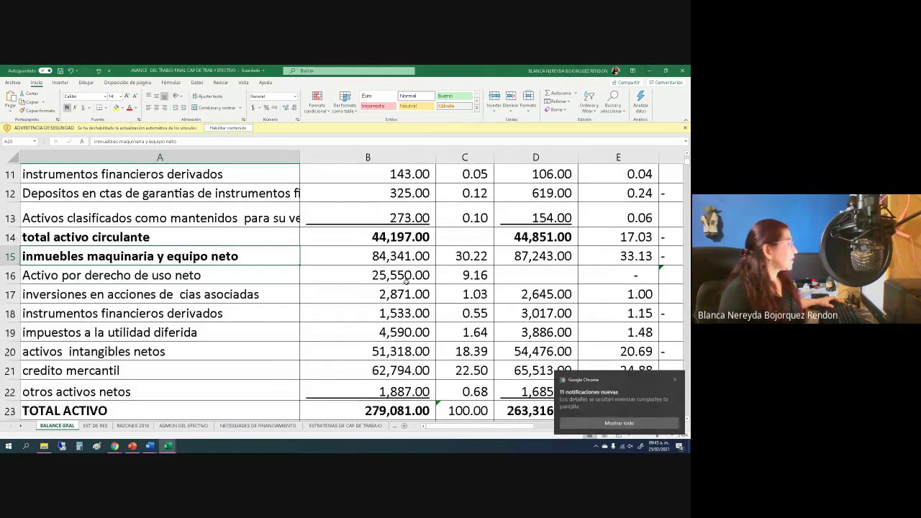
left_click(612, 256)
scroll(613, 256, "up", 3)
scroll(615, 259, "down", 3)
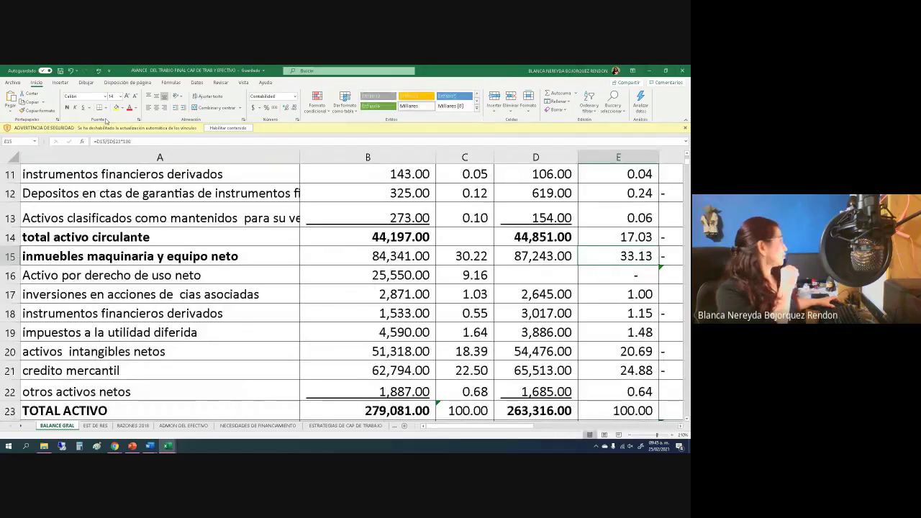
left_click(67, 107)
left_click(456, 249)
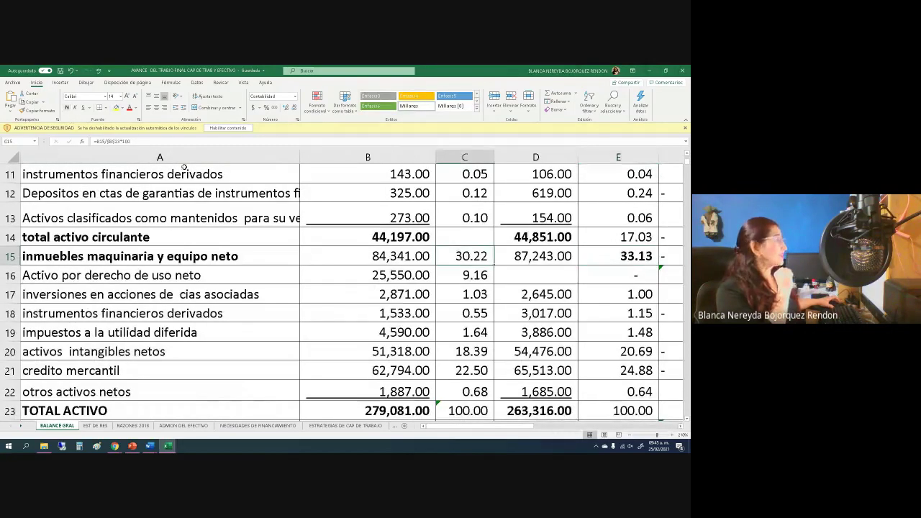
left_click(67, 107)
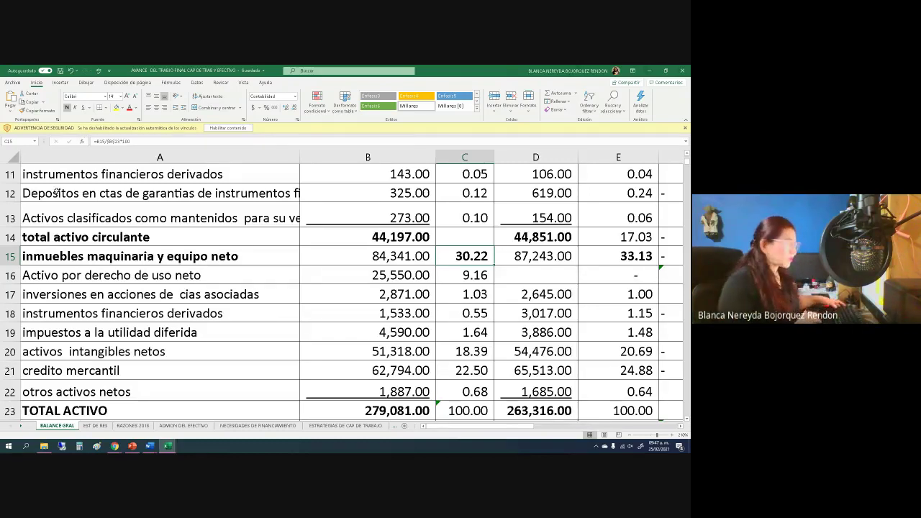
Step: Select "Estrategias de Financiamiento" in the Word checklist and open the matching ESTRATEGIAS DE CAP DE TRABAJO sheet in the Excel workbook
key("alt+Tab")
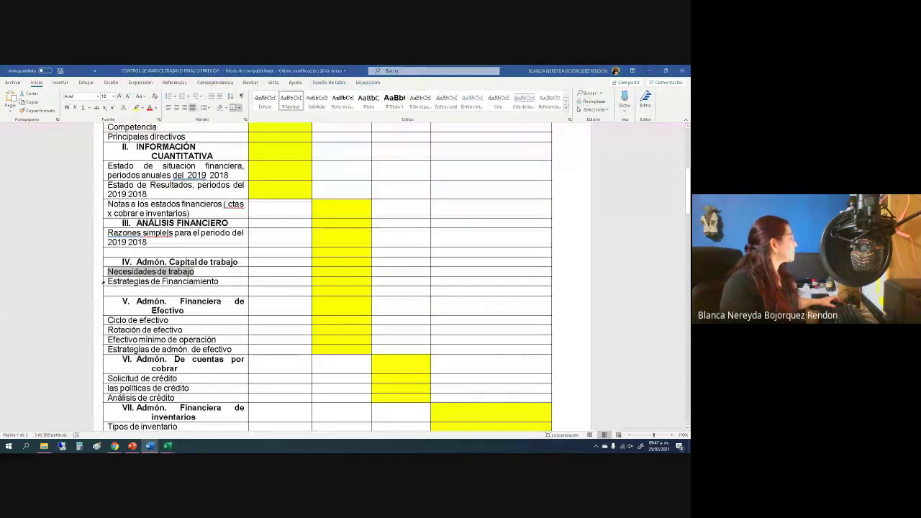
left_click_drag(107, 281, 220, 281)
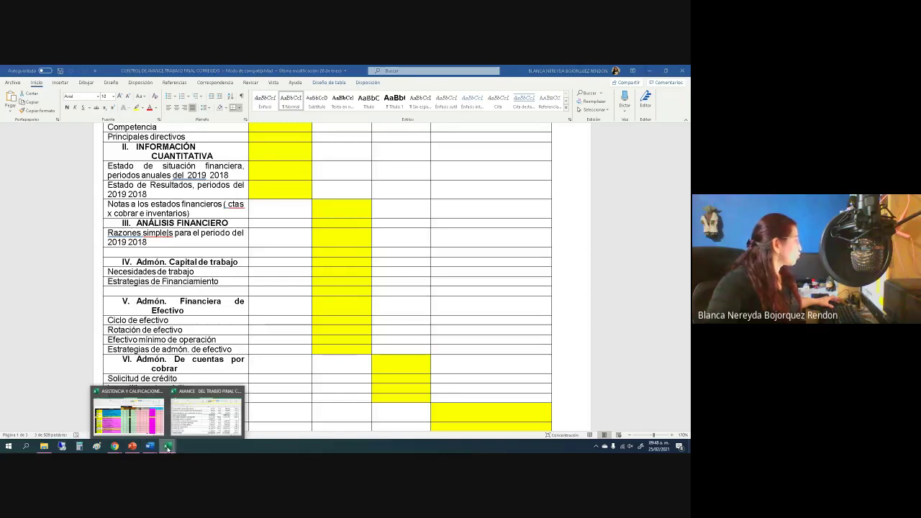
left_click(199, 429)
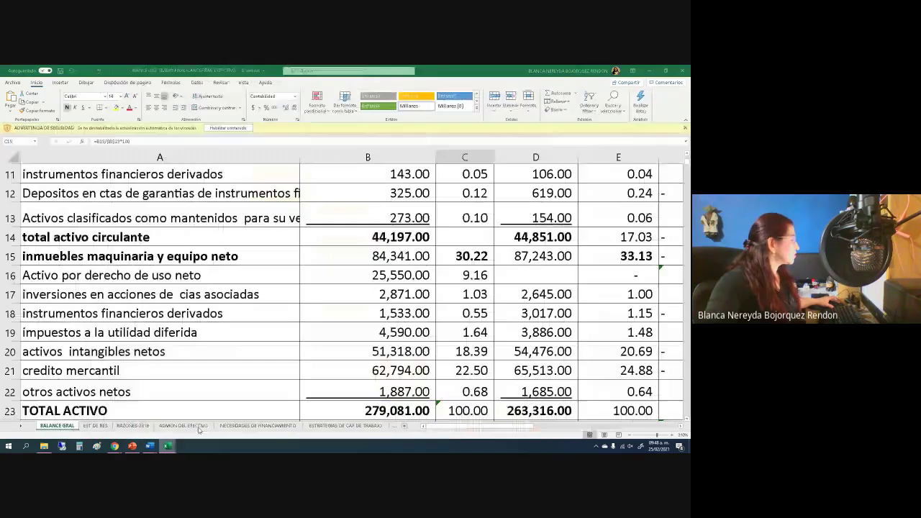
left_click(353, 428)
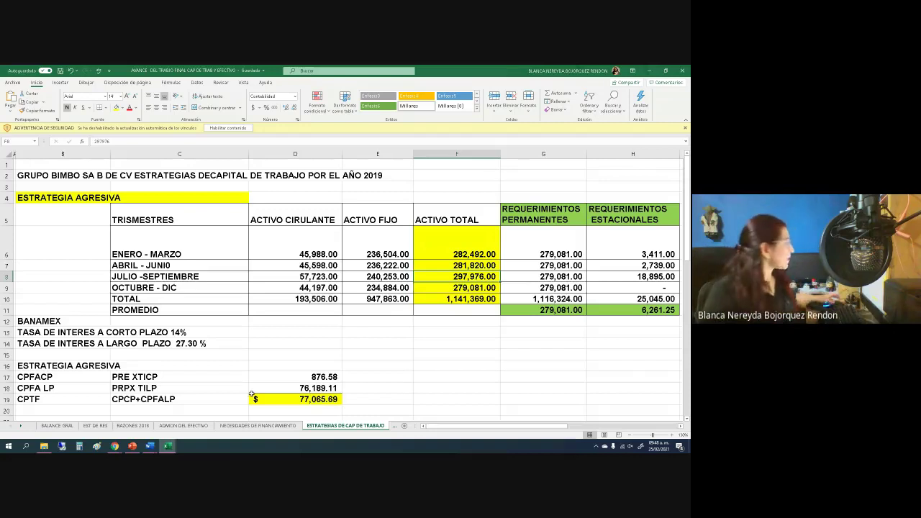
Step: Enlarge the ESTRATEGIA AGRESIVA table and examine its quarterly current, fixed and total asset figures, selecting the current and fixed asset columns
left_click(672, 436)
left_click(672, 436)
left_click(672, 437)
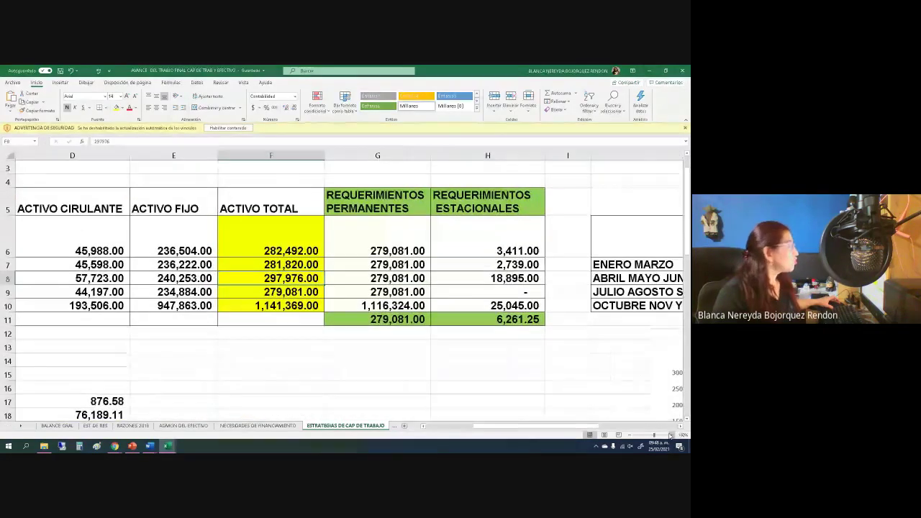
left_click_drag(544, 428, 500, 428)
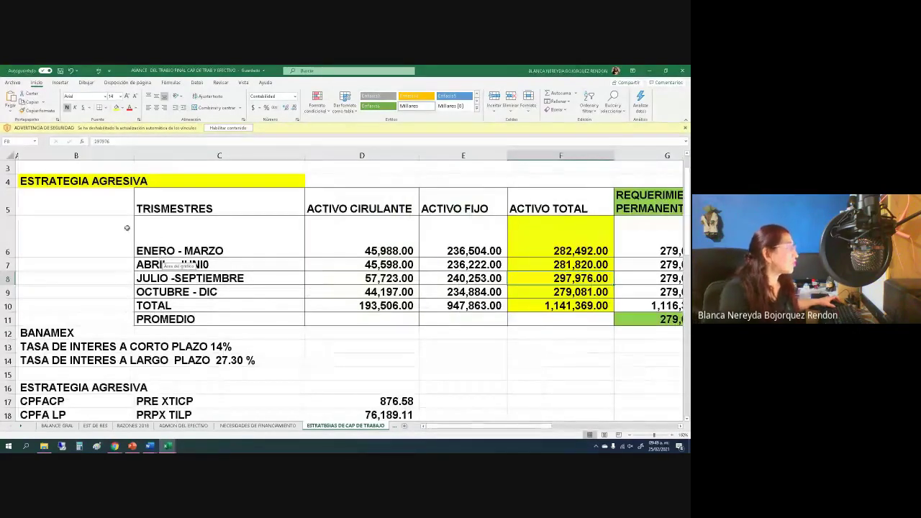
left_click(347, 253)
left_click(459, 249)
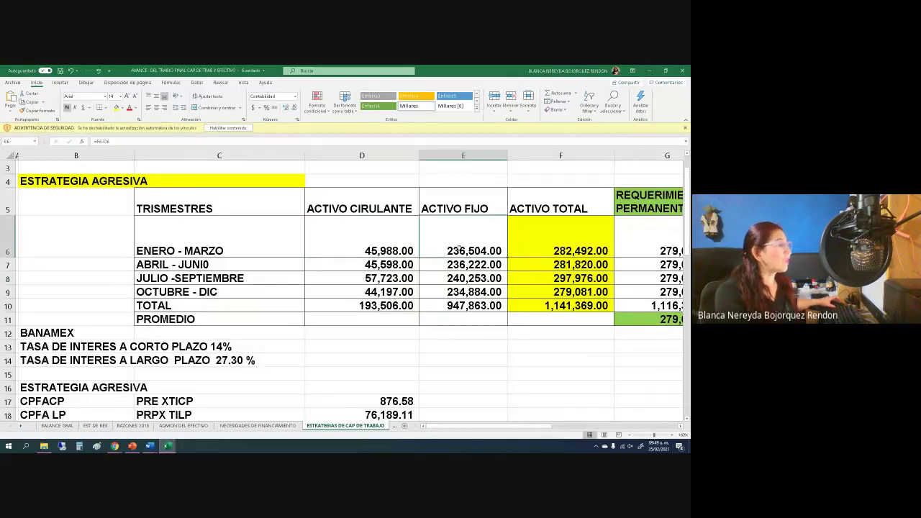
left_click(535, 251)
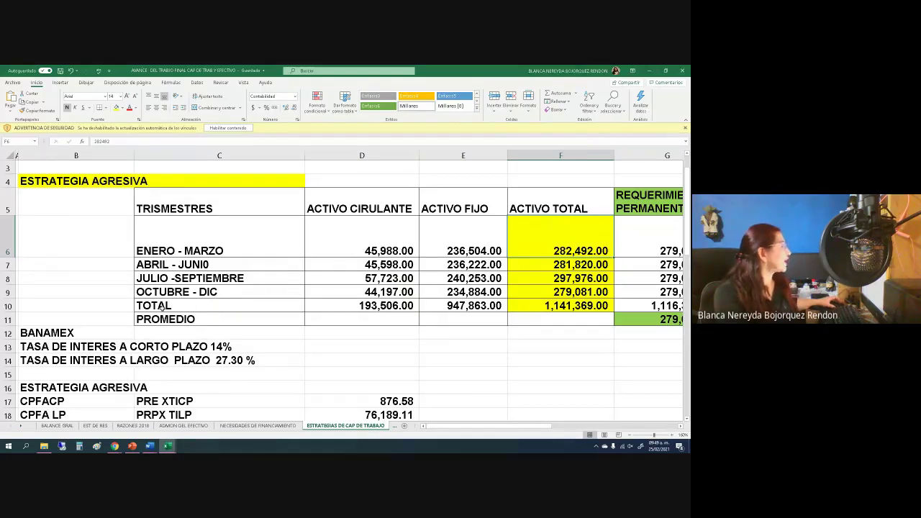
left_click_drag(349, 234, 349, 302)
left_click_drag(432, 252, 446, 298)
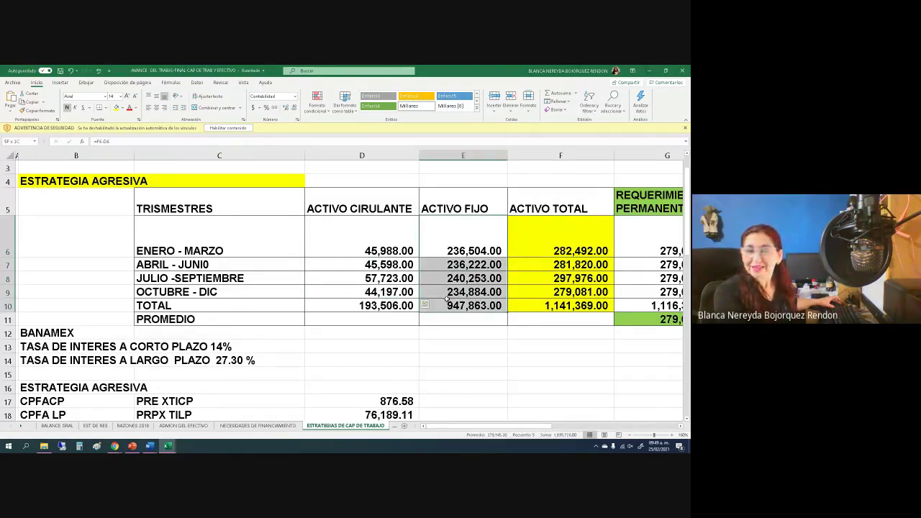
Step: Examine the quarterly ACTIVO TOTAL figures in the ESTRATEGIA AGRESIVA table and select the matching REQUERIMIENTOS PERMANENTES values for the four quarters
left_click_drag(551, 245, 549, 306)
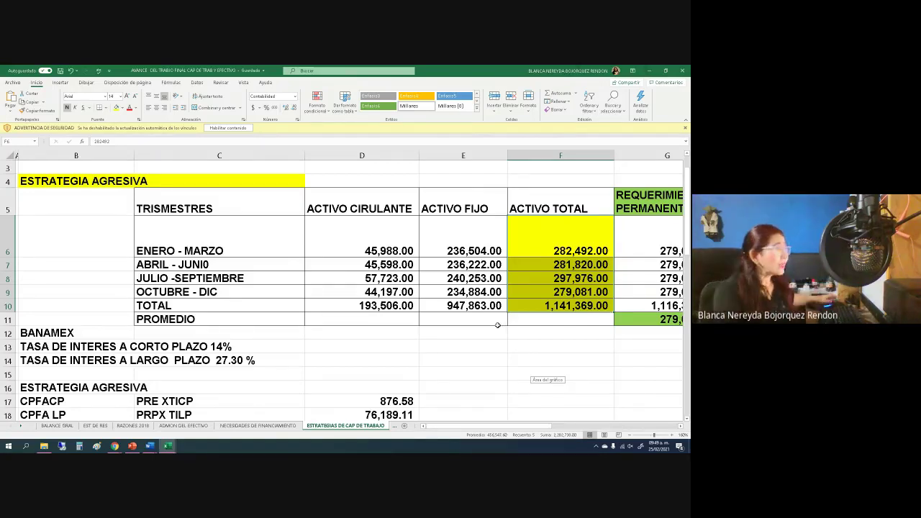
left_click_drag(488, 426, 520, 426)
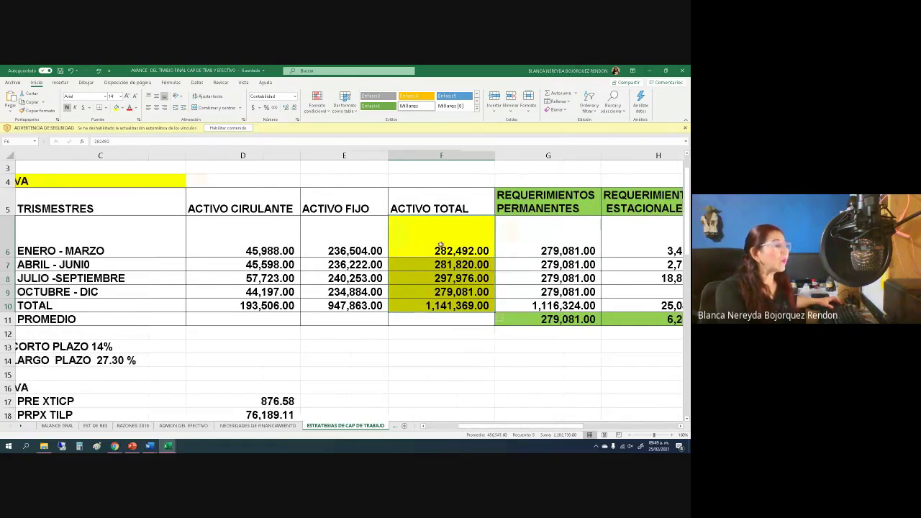
left_click(508, 282)
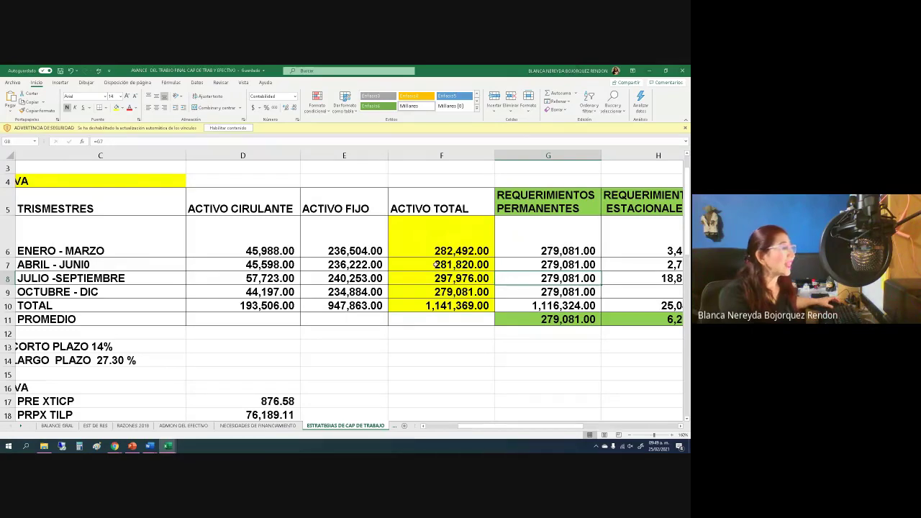
left_click_drag(435, 247, 442, 295)
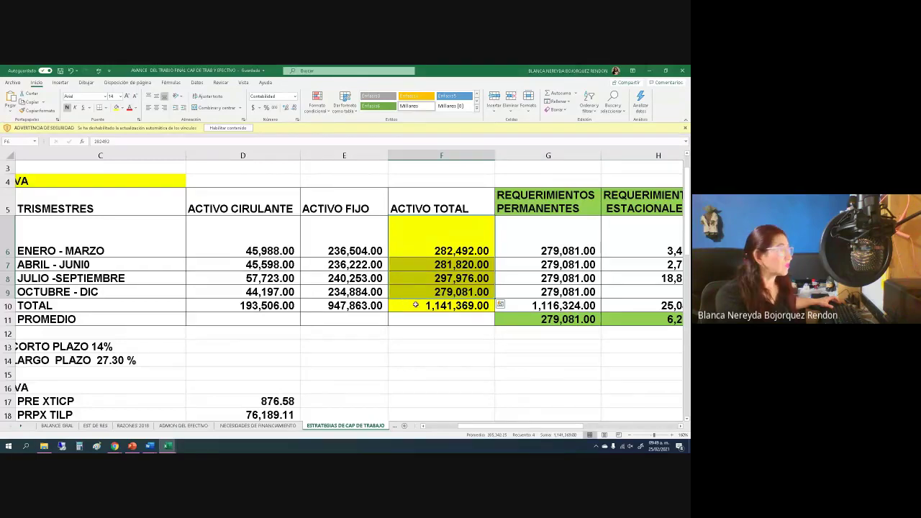
left_click(418, 293)
left_click_drag(541, 246, 540, 292)
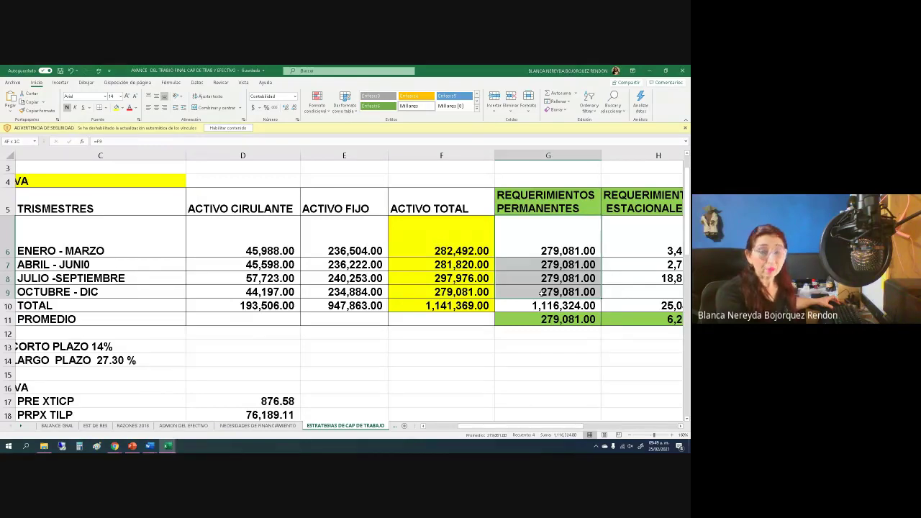
left_click_drag(542, 294, 540, 291)
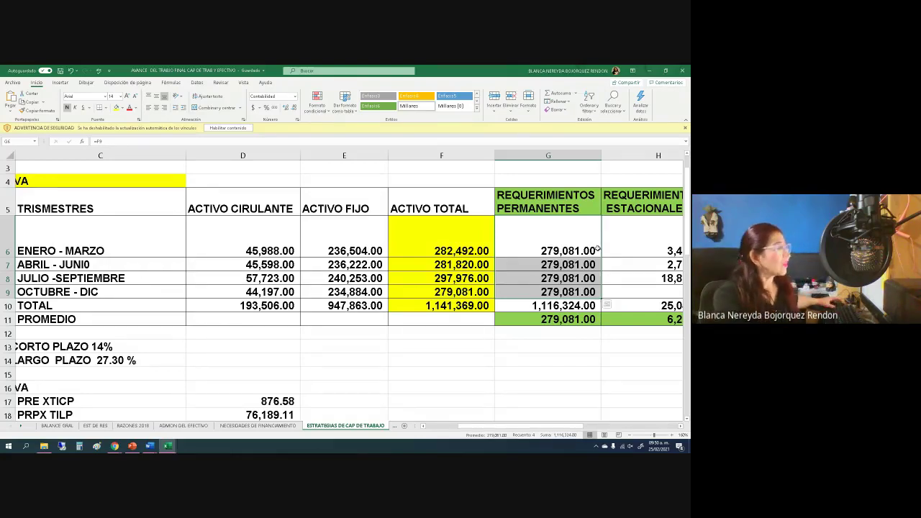
Step: Compare the October–December ACTIVO TOTAL with the REQUERIMIENTOS PERMANENTES values in G6:G9 of the aggressive strategy table
left_click(441, 256)
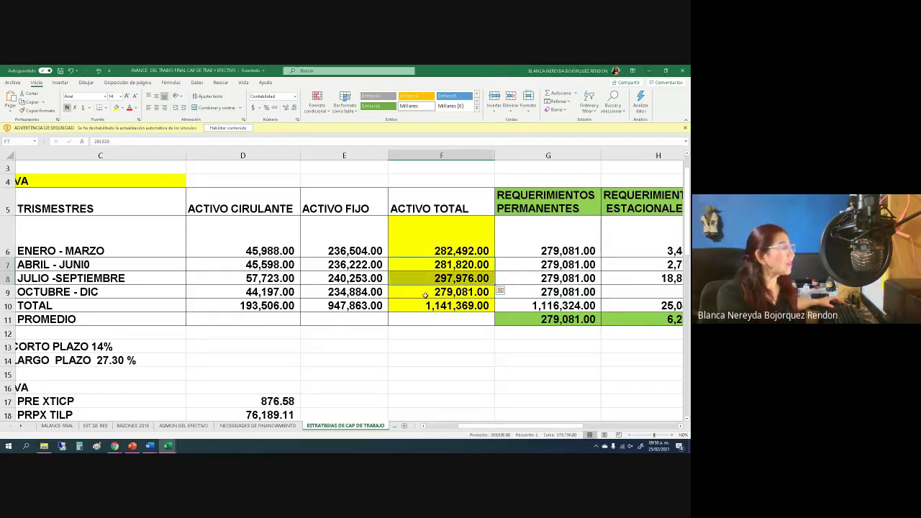
left_click(425, 295)
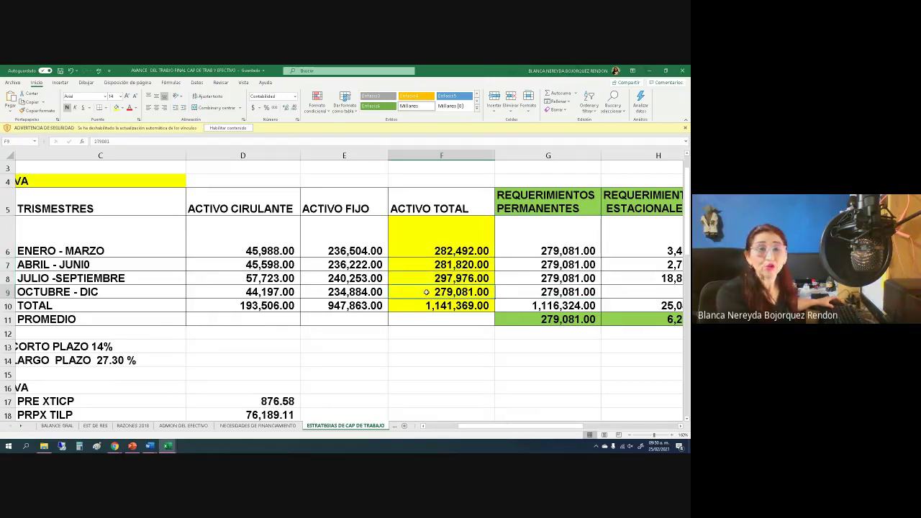
left_click_drag(520, 249, 518, 295)
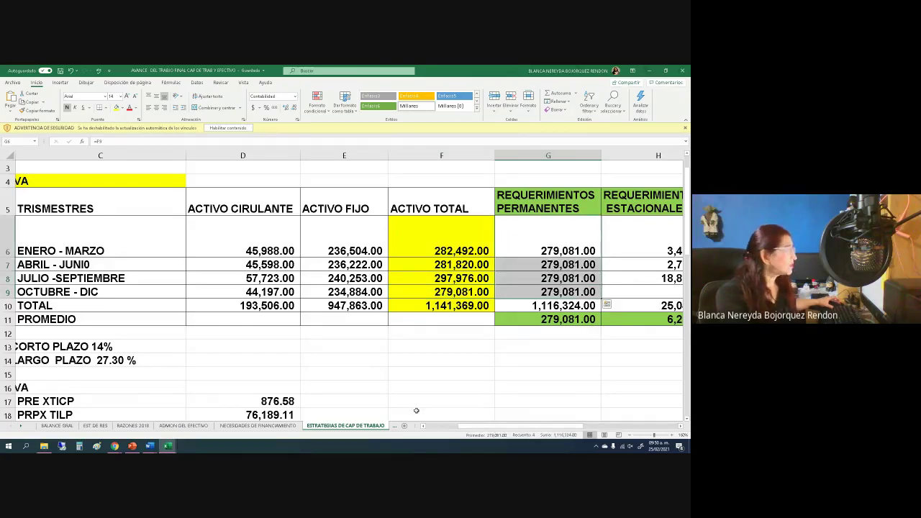
left_click_drag(476, 427, 492, 429)
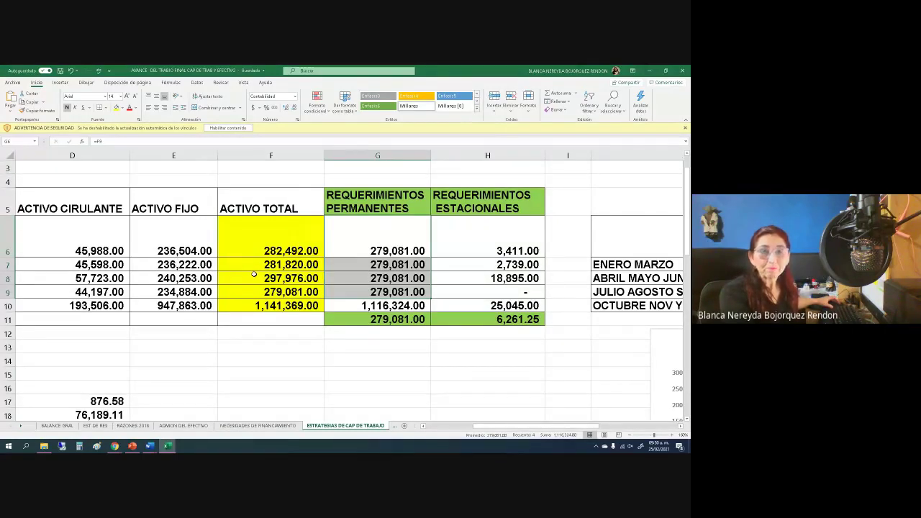
left_click_drag(366, 245, 368, 292)
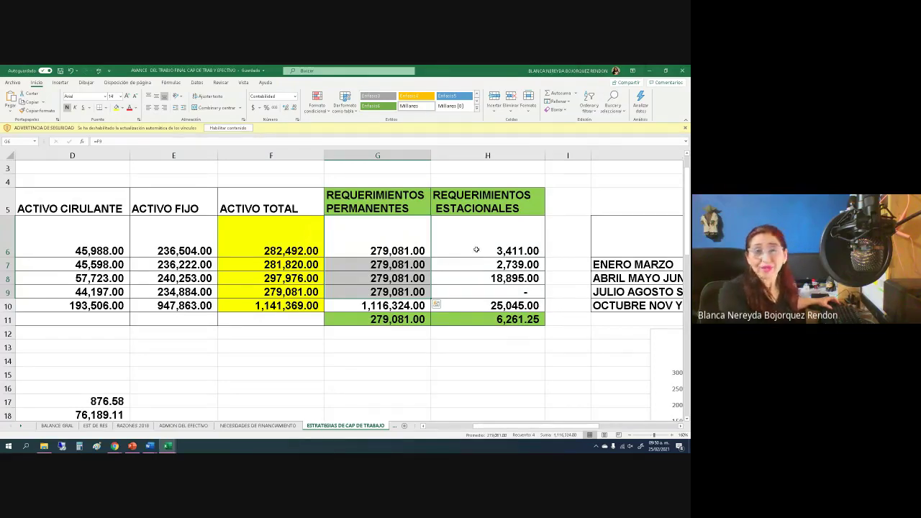
Step: Trace the January–March seasonal requirement in row 6 by inspecting its total asset, permanent requirement and seasonal requirement cells
left_click(274, 248)
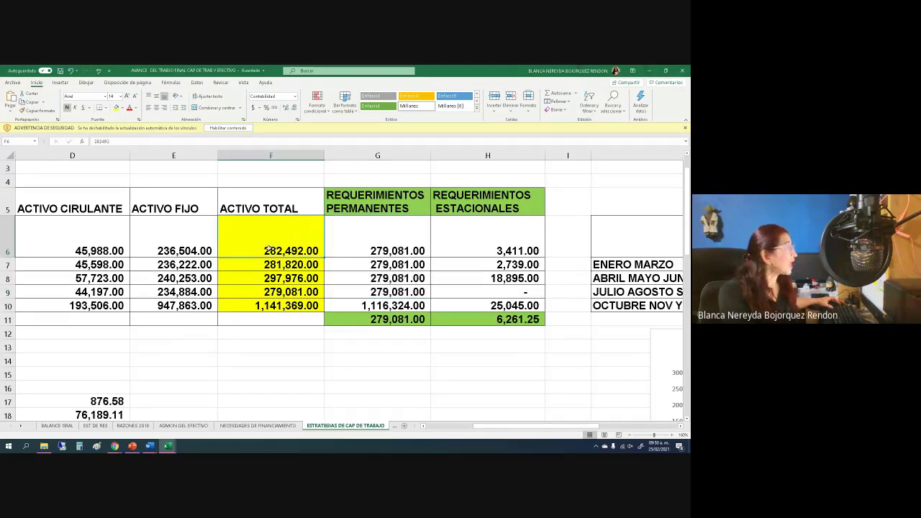
left_click(355, 244)
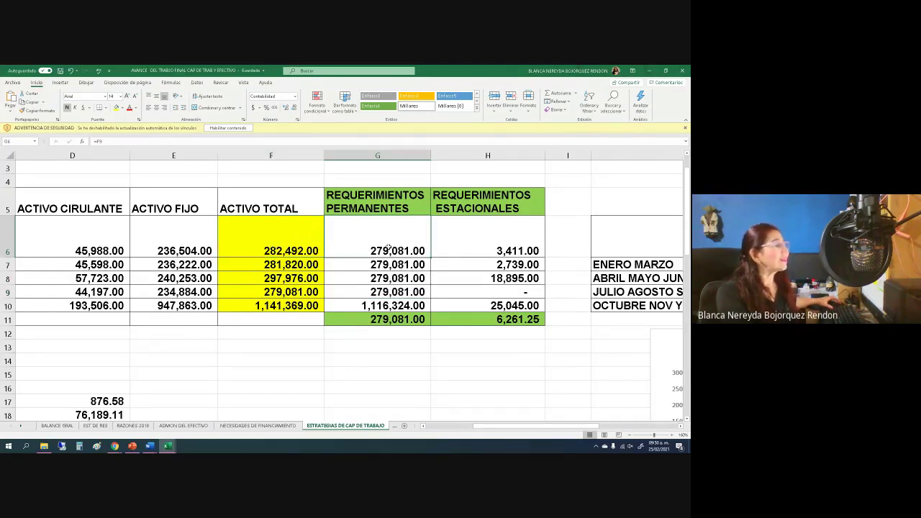
left_click(464, 243)
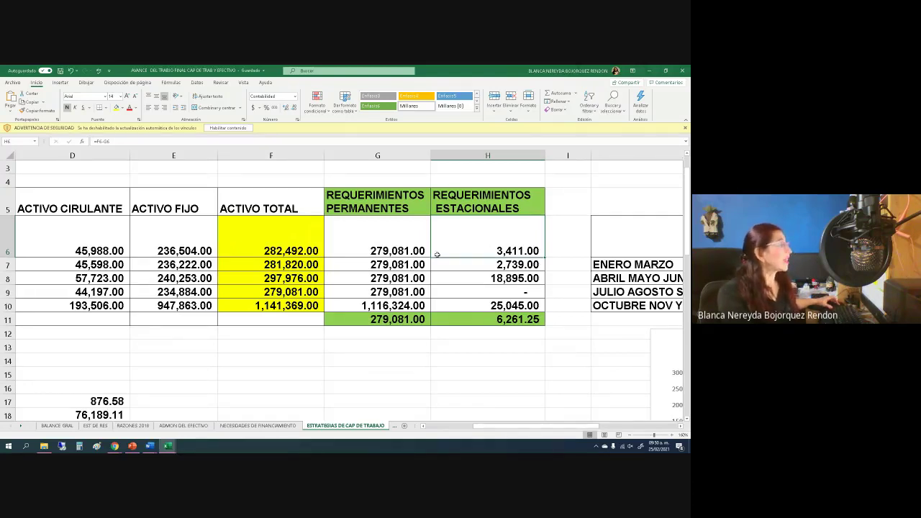
left_click(395, 249)
left_click(461, 250)
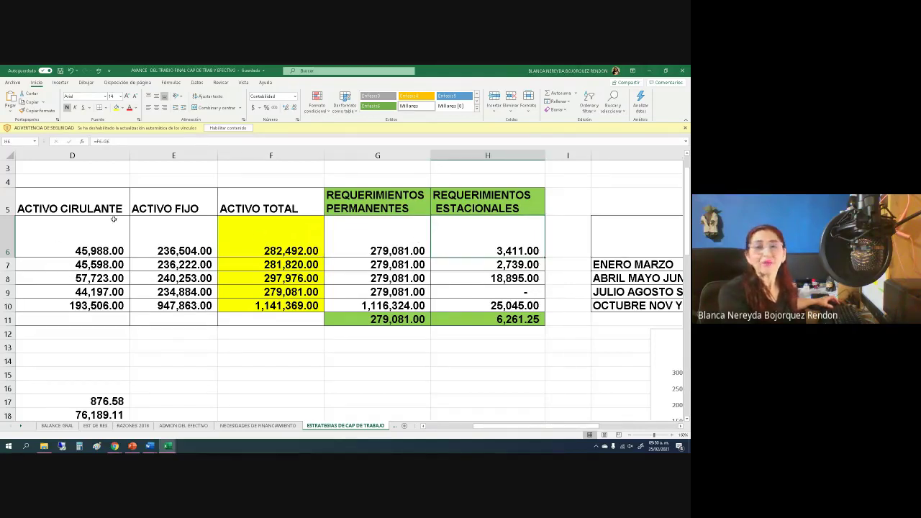
Step: Select the current, fixed and total asset figures in D6:F10, and the REQUERIMIENTOS ESTACIONALES values in H6:H10
left_click_drag(492, 427, 471, 427)
left_click_drag(342, 230, 539, 306)
left_click_drag(493, 427, 538, 425)
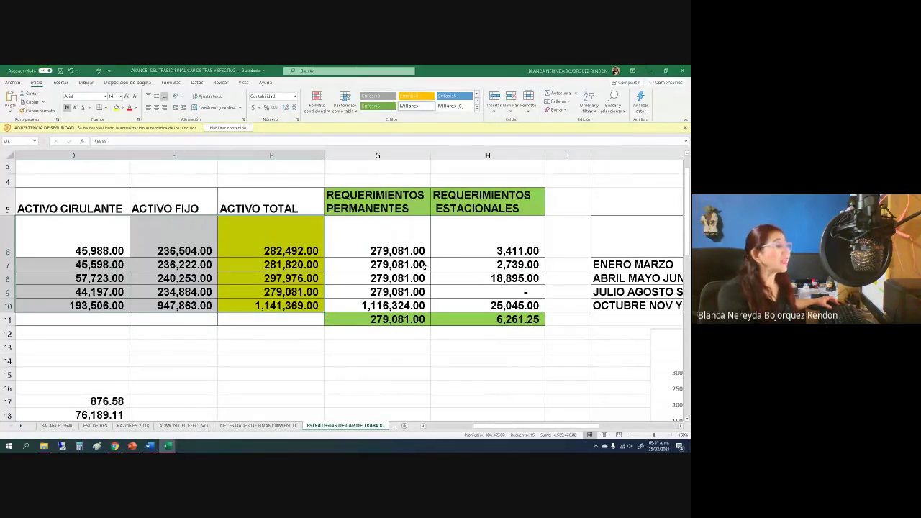
left_click_drag(477, 240, 482, 307)
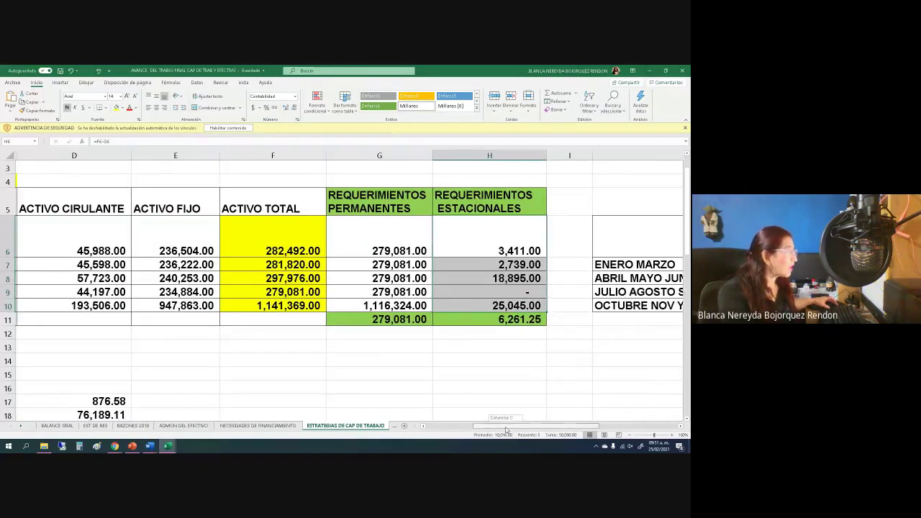
Step: Examine the Banamex interest rates and the financing cost calculations for the aggressive and conservative strategies below the table
left_click_drag(510, 426, 445, 426)
scroll(261, 349, "down", 1)
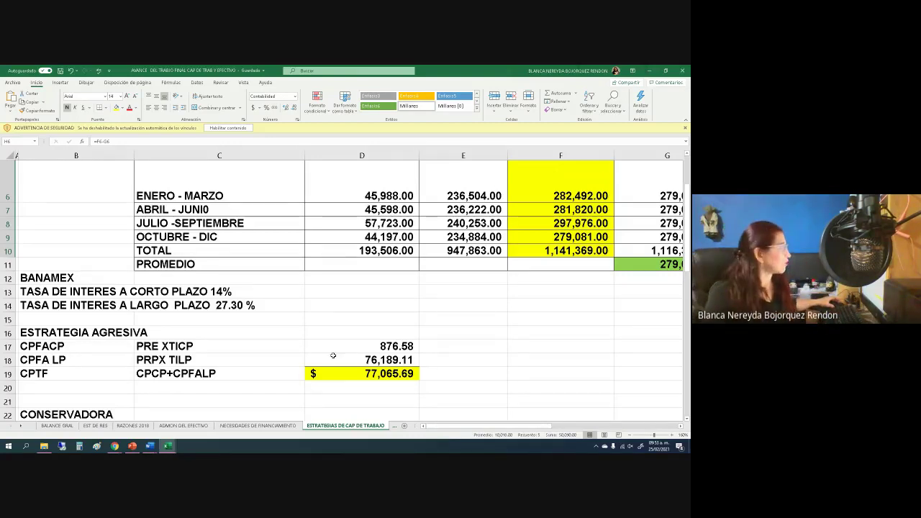
scroll(243, 333, "down", 2)
scroll(242, 333, "down", 1)
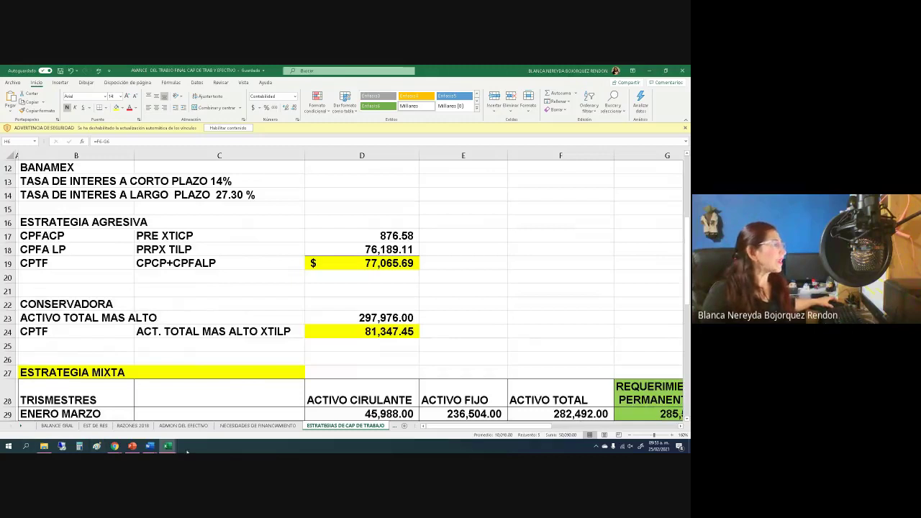
scroll(354, 289, "up", 3)
Step: Select the aggressive strategy's quarter names and asset figures in C6:F10 and look over the adjoining requirements columns
left_click_drag(259, 245, 562, 306)
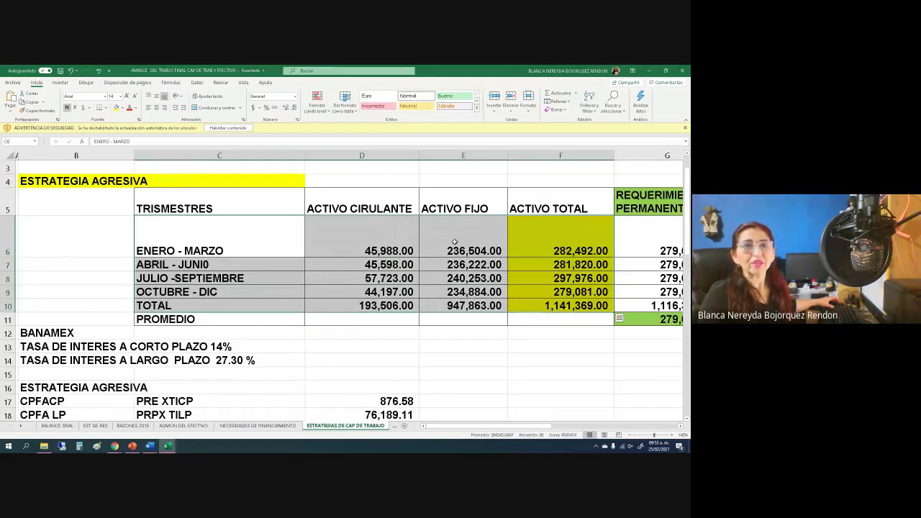
left_click_drag(496, 426, 536, 429)
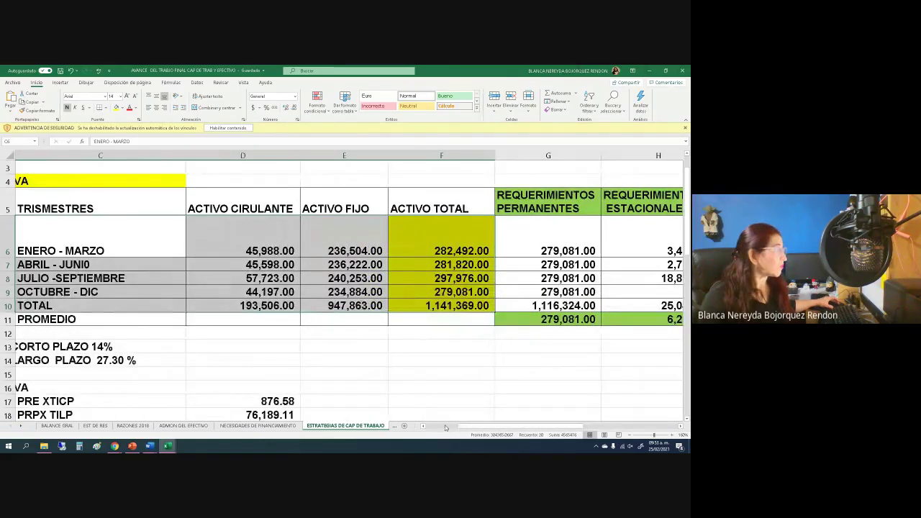
left_click_drag(446, 427, 430, 427)
Step: Inspect the long-term interest rate in B14 and the financing method comparison table, and return to the beginning of the sheet
left_click(64, 356)
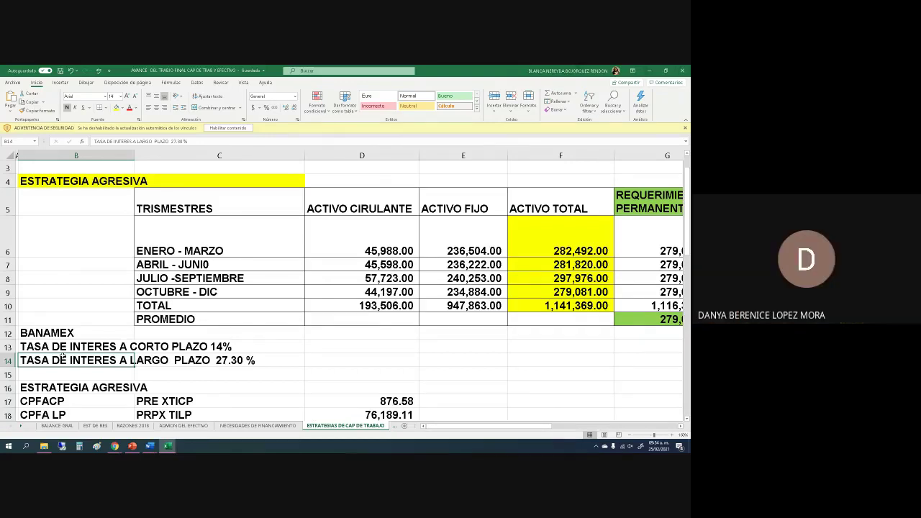
scroll(64, 355, "down", 4)
scroll(115, 286, "down", 9)
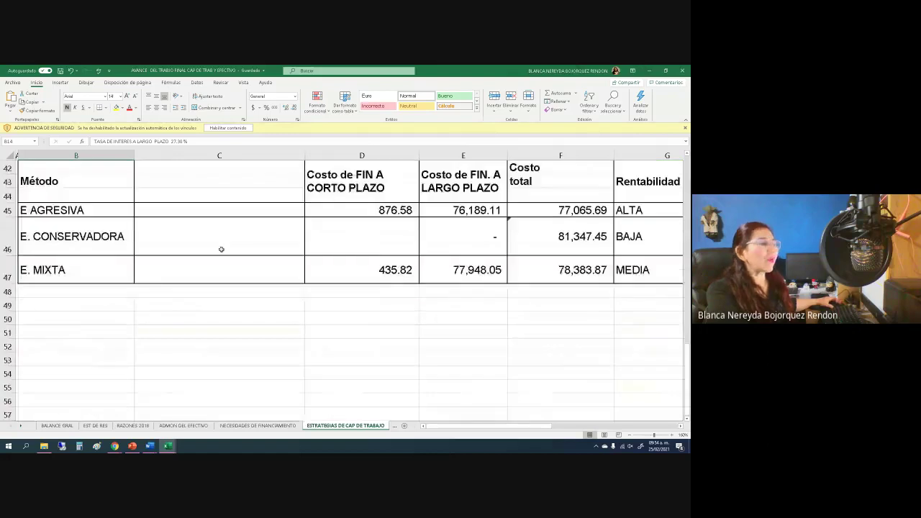
scroll(221, 248, "up", 14)
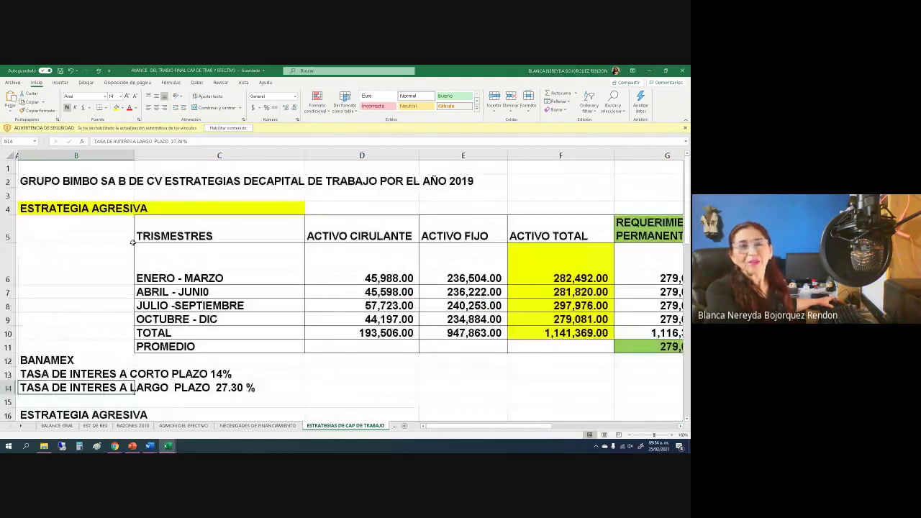